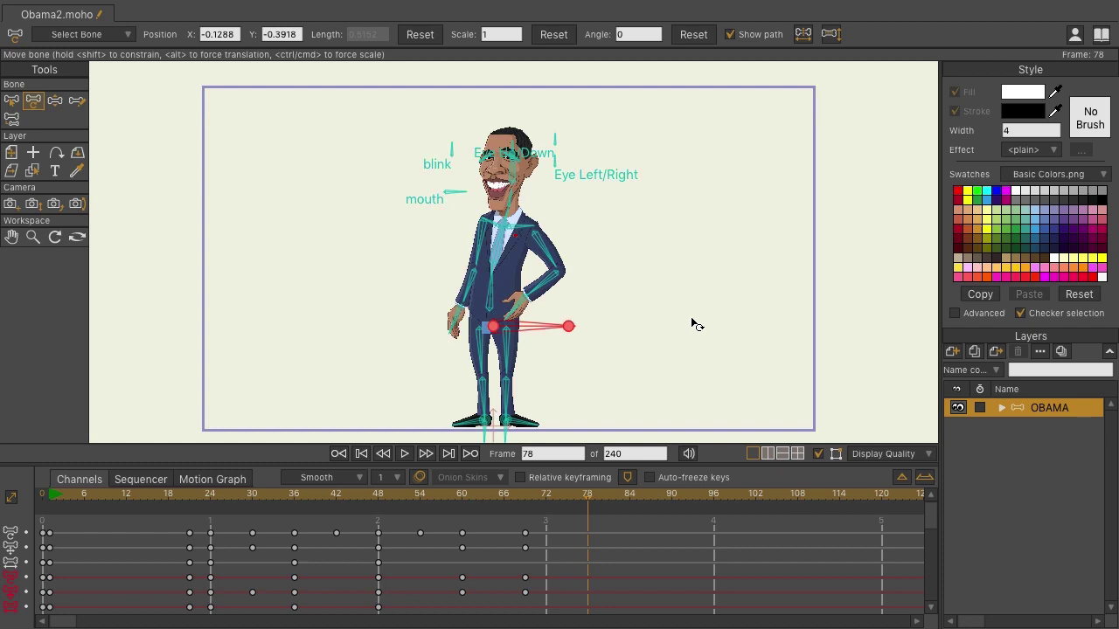
# - Try posing the character at frame 78 with the hips lowered and the torso tilted to about 84.6 degrees
pyautogui.moveTo(143, 497); pyautogui.dragTo(591, 511)
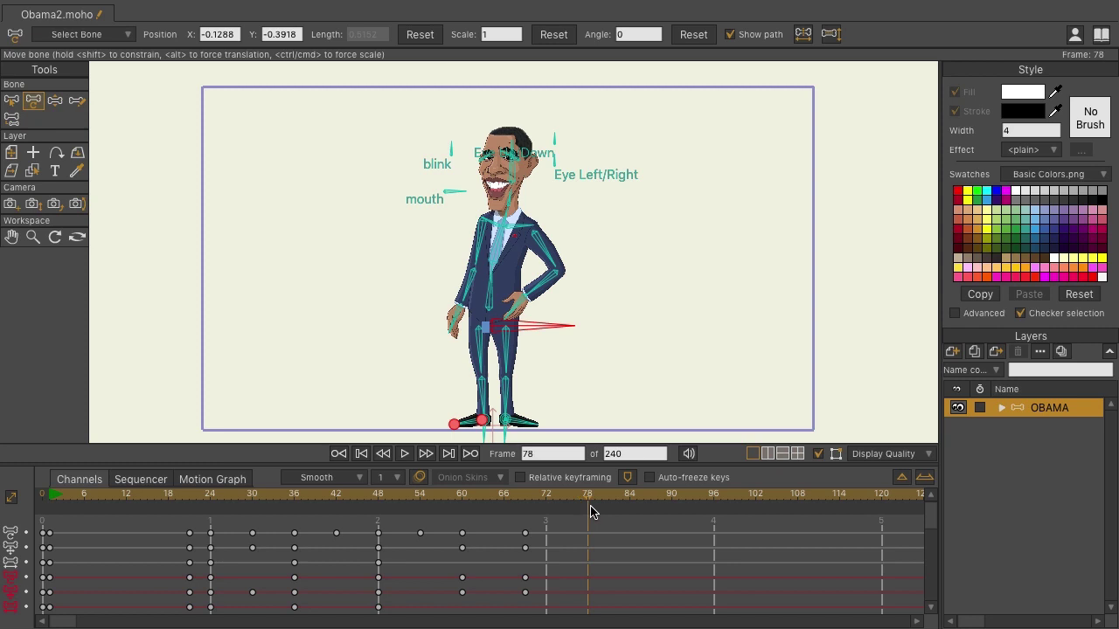
pyautogui.moveTo(637, 387); pyautogui.dragTo(636, 355)
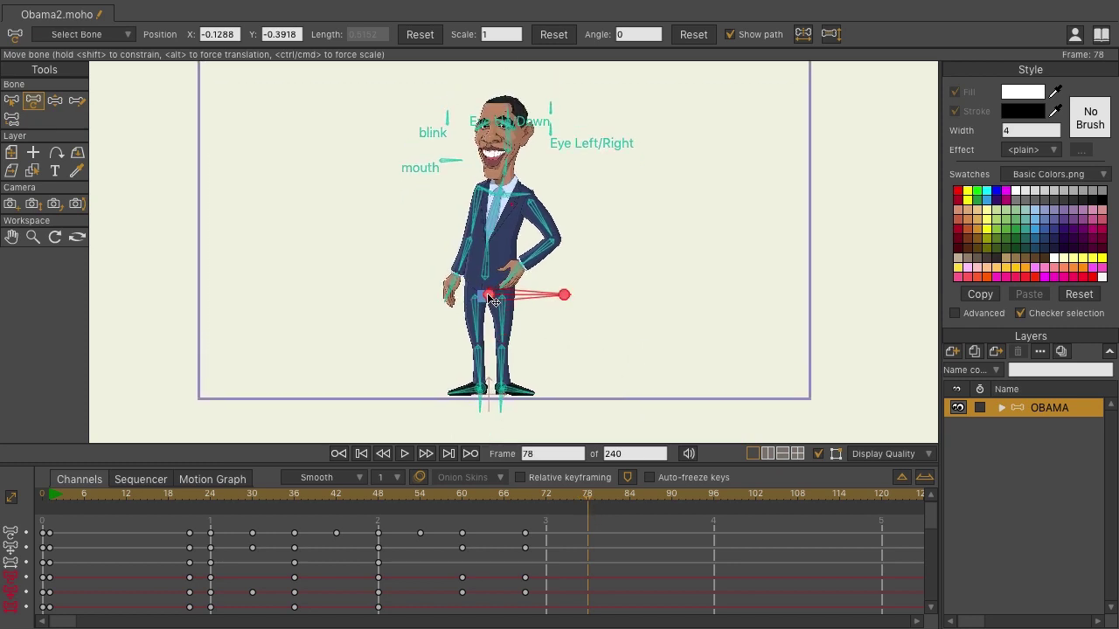
pyautogui.moveTo(492, 301); pyautogui.dragTo(492, 306)
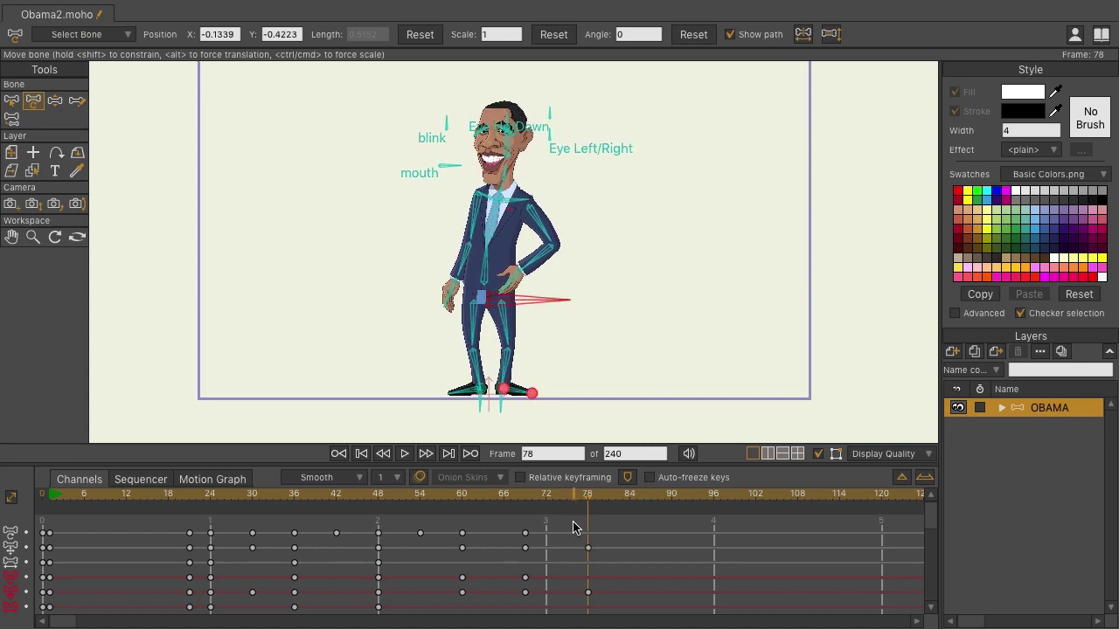
pyautogui.moveTo(438, 496); pyautogui.dragTo(587, 509)
pyautogui.moveTo(486, 255); pyautogui.dragTo(488, 256)
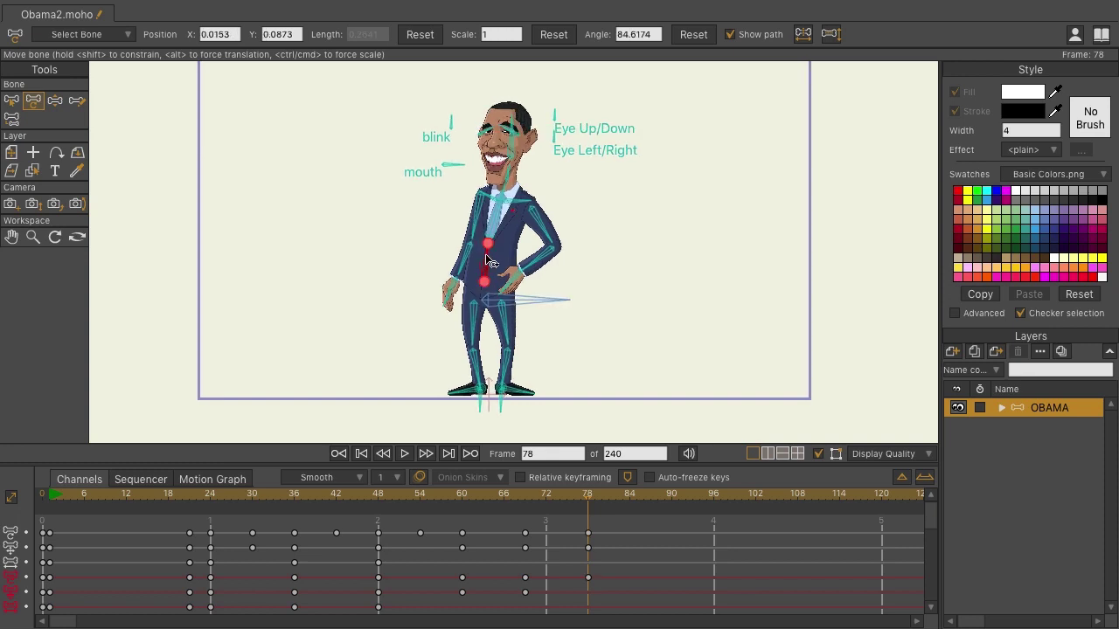
# - Try a frame 84 pose with raised hips, the torso tilted toward the hanging arm, and that arm raised outward
pyautogui.moveTo(589, 498); pyautogui.dragTo(629, 503)
pyautogui.click(492, 303)
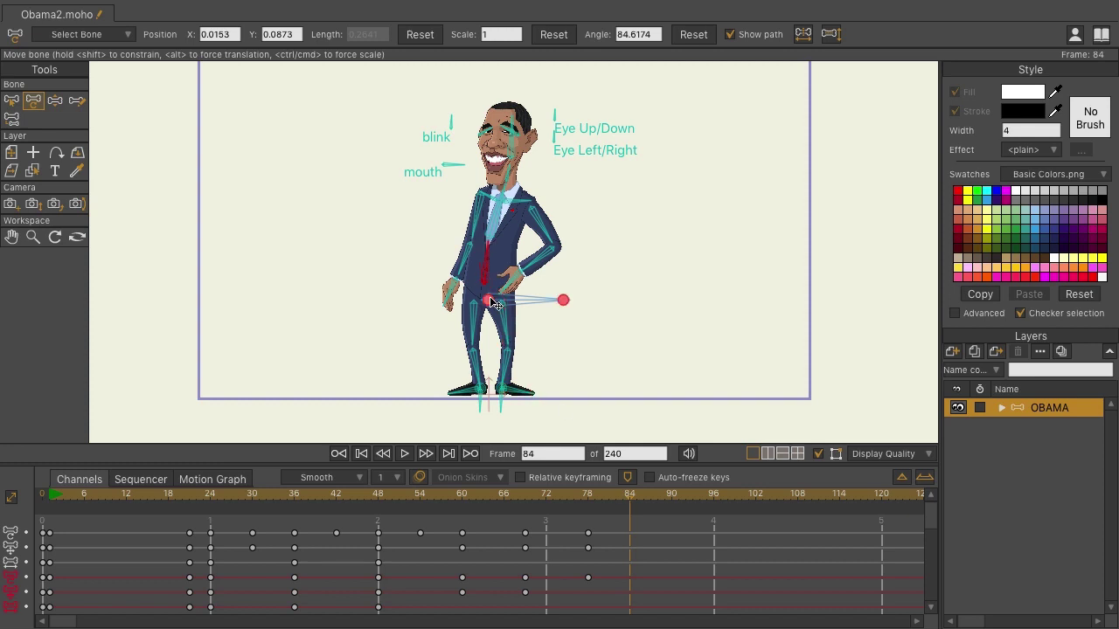
pyautogui.moveTo(492, 306); pyautogui.dragTo(478, 259)
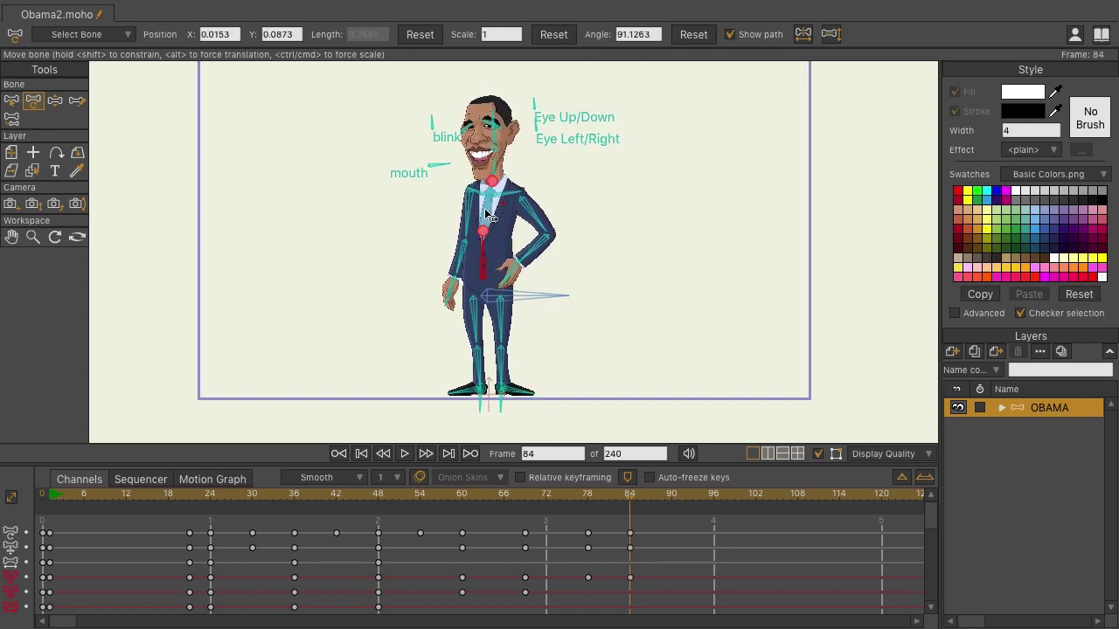
pyautogui.moveTo(485, 210); pyautogui.dragTo(482, 210)
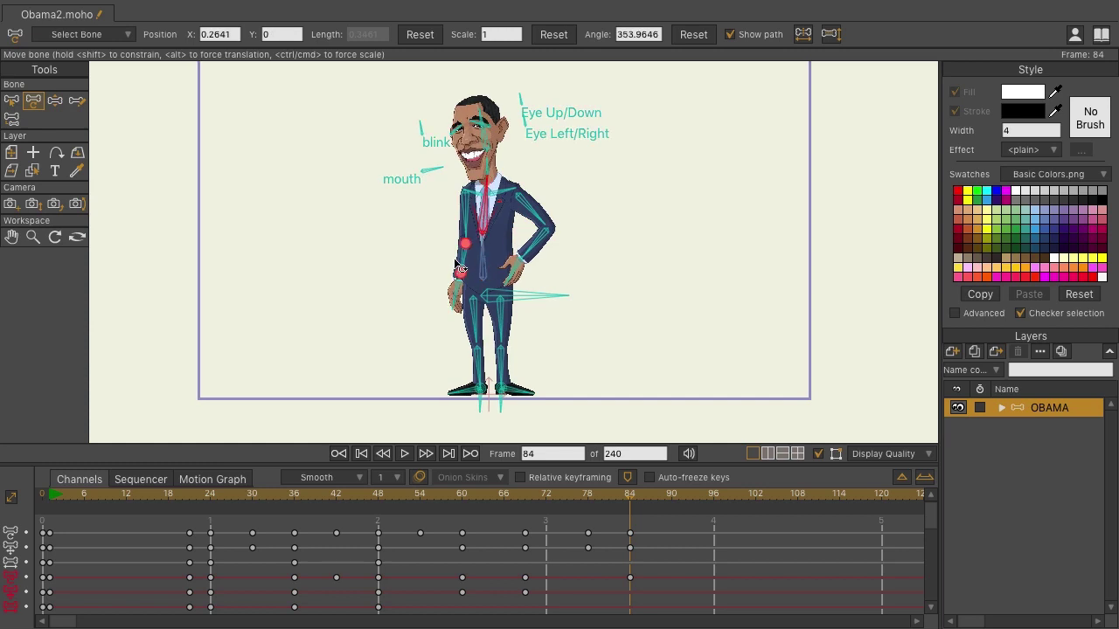
pyautogui.moveTo(459, 270); pyautogui.dragTo(363, 179)
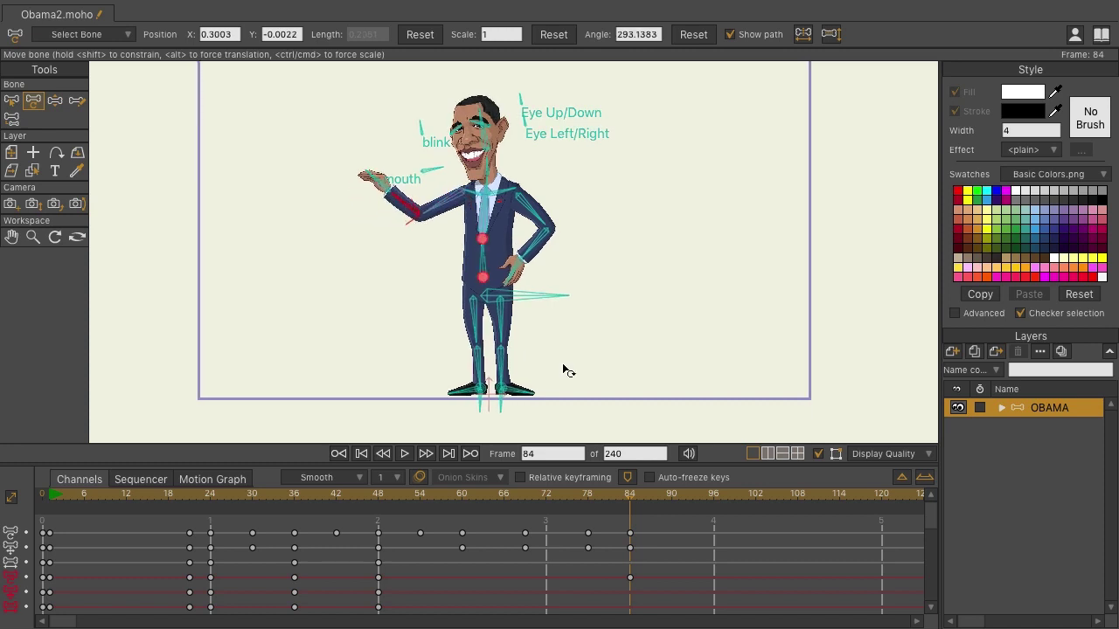
# - Scrub between frames 48 and 93 to examine how the arm moves between its keys
pyautogui.click(605, 505)
pyautogui.moveTo(608, 509); pyautogui.dragTo(625, 507)
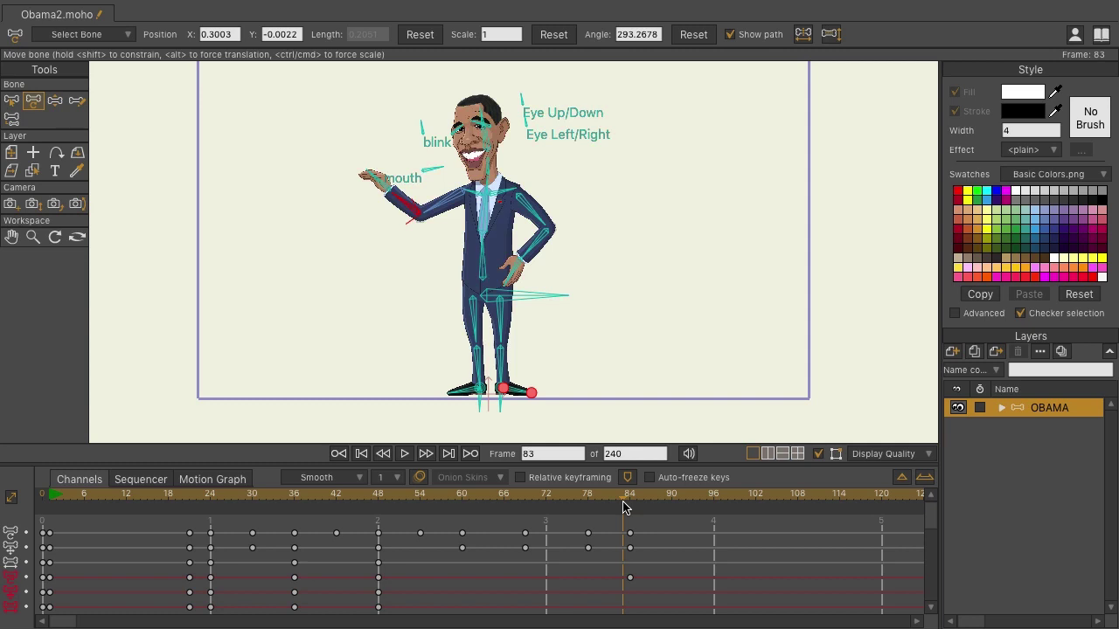
pyautogui.moveTo(624, 507); pyautogui.dragTo(587, 512)
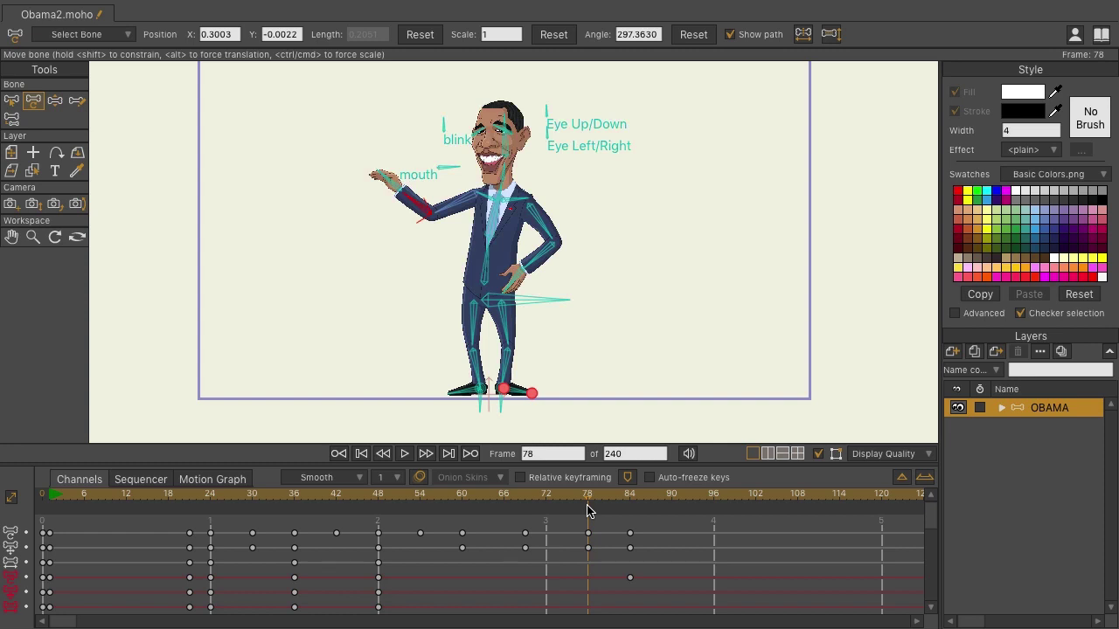
pyautogui.click(378, 497)
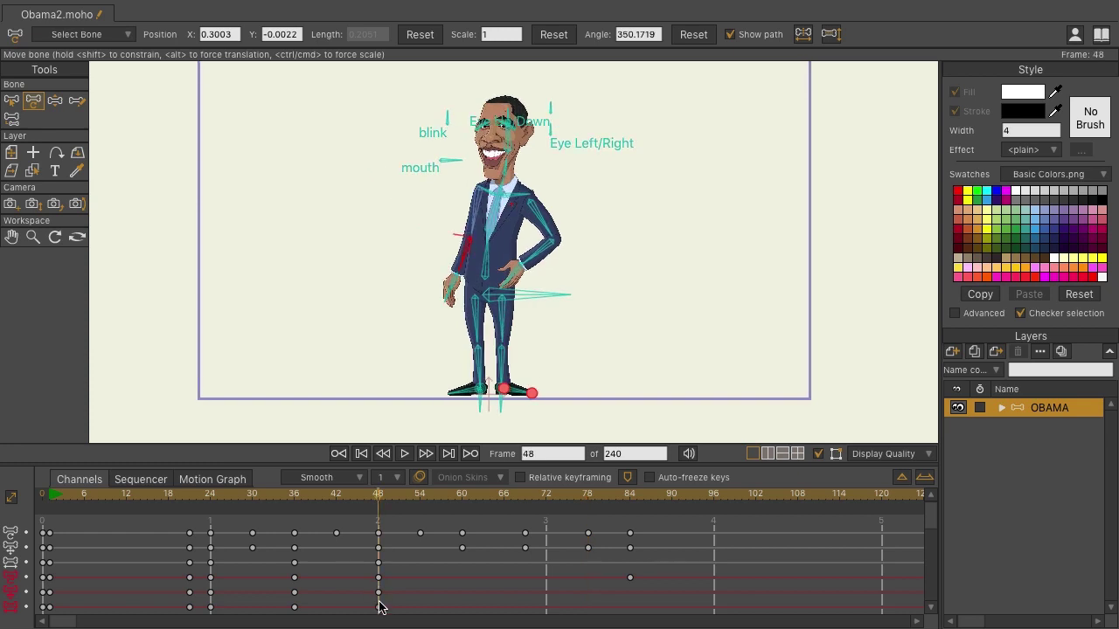
pyautogui.moveTo(380, 497); pyautogui.dragTo(690, 520)
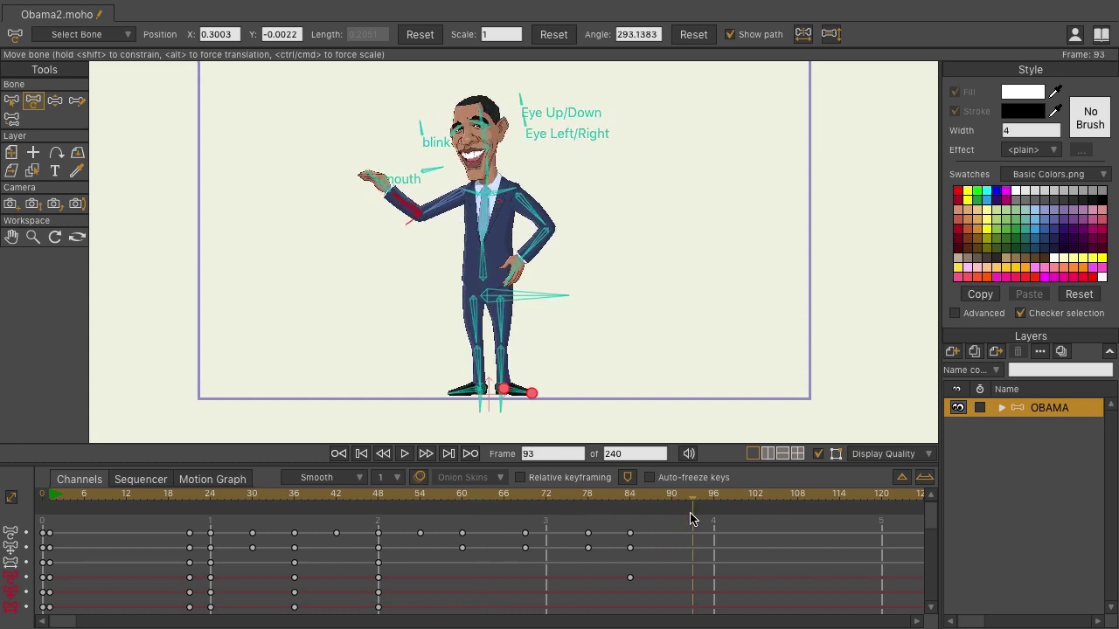
# - Undo the pose changes made at frames 84 and 78
pyautogui.hotkey('ctrl', 'z')
pyautogui.hotkey('ctrl', 'z')
pyautogui.hotkey('ctrl', 'z')
pyautogui.hotkey('ctrl', 'z')
pyautogui.hotkey('ctrl', 'z')
pyautogui.hotkey('ctrl', 'z')
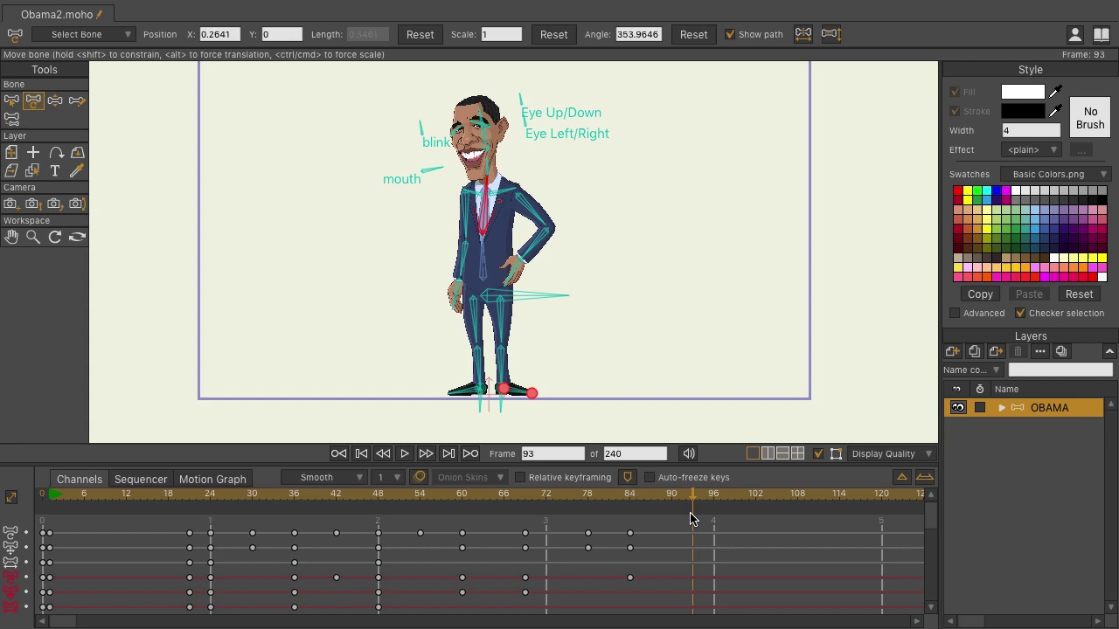
pyautogui.hotkey('ctrl', 'z')
pyautogui.hotkey('ctrl', 'z')
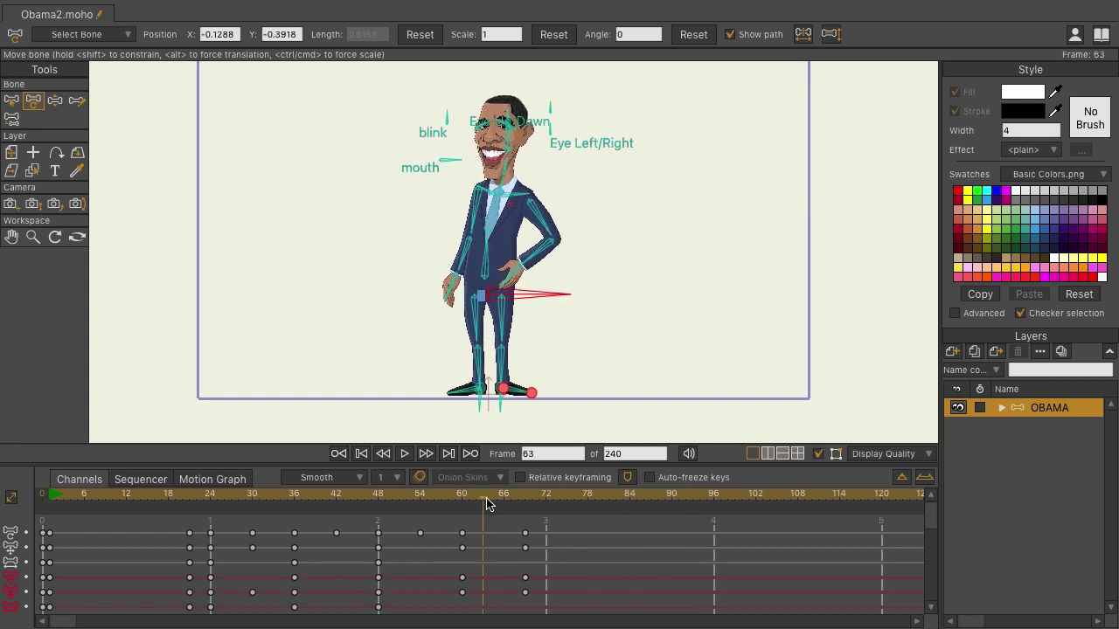
# - Key the hanging arm's current pose at frame 69
pyautogui.moveTo(487, 502); pyautogui.dragTo(524, 507)
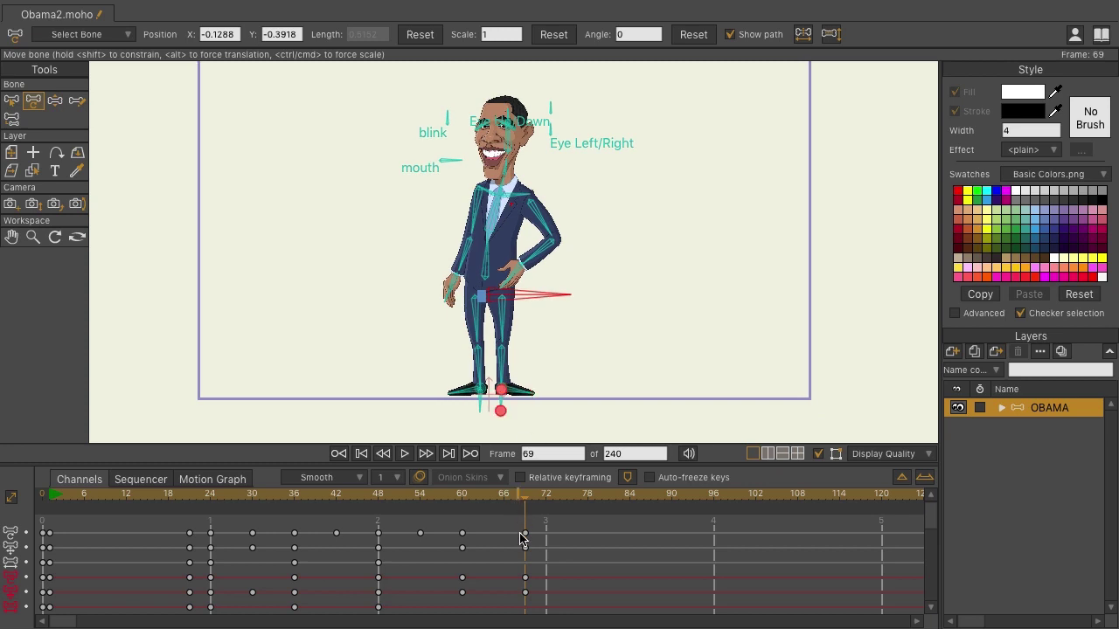
pyautogui.click(477, 261)
pyautogui.click(468, 261)
pyautogui.click(475, 221)
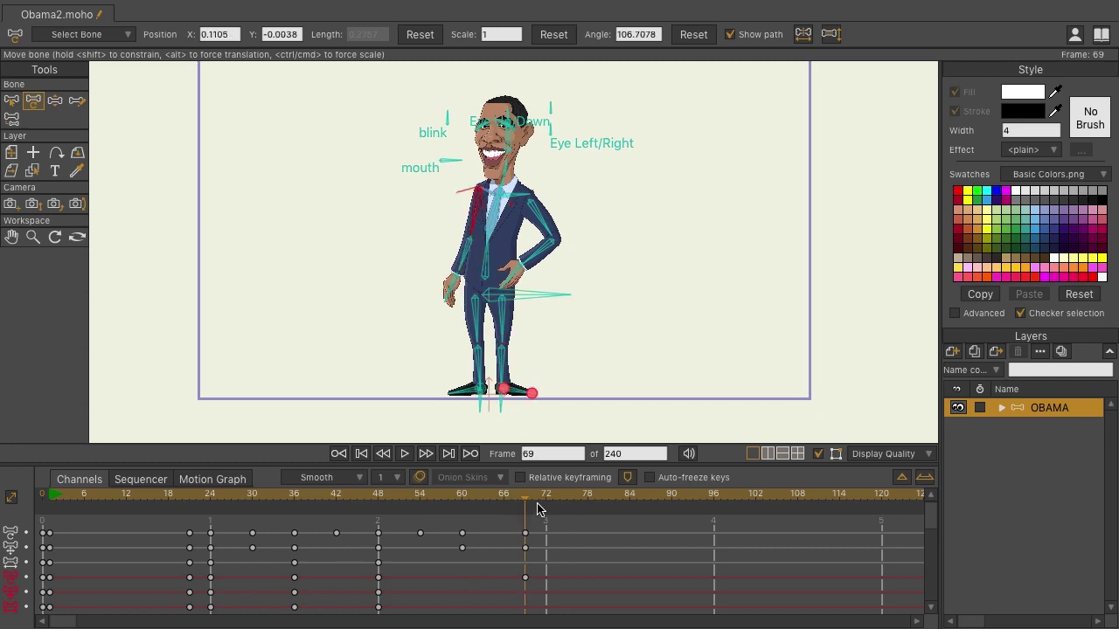
# - Try raising the hanging arm outward at frame 78, scrub to check it, and undo the pose
pyautogui.moveTo(538, 510); pyautogui.dragTo(585, 504)
pyautogui.click(466, 254)
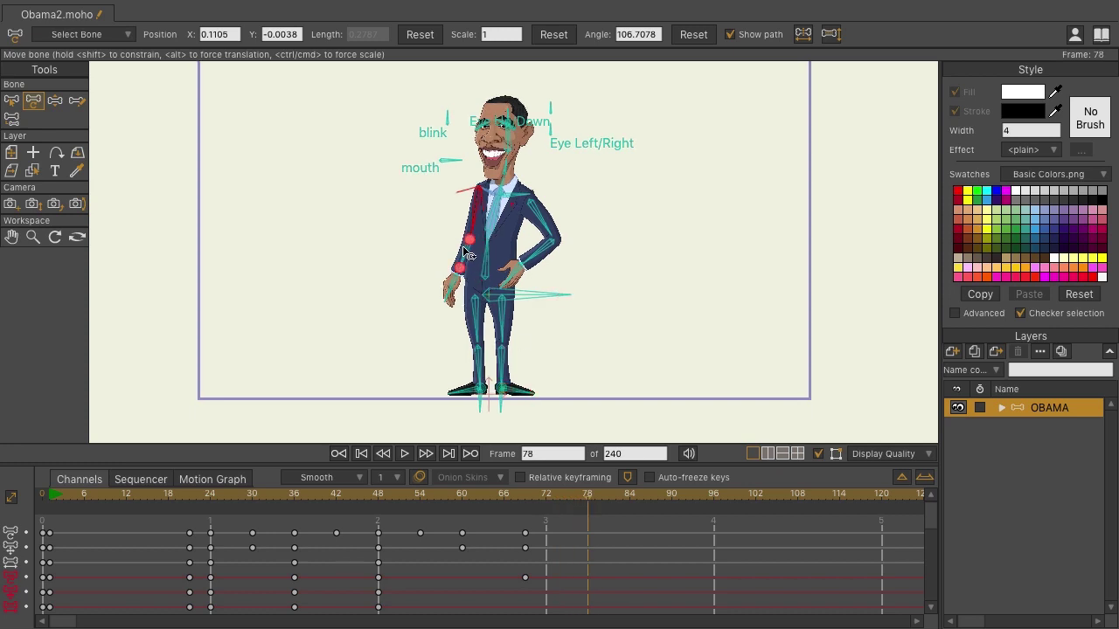
pyautogui.moveTo(466, 253); pyautogui.dragTo(470, 204)
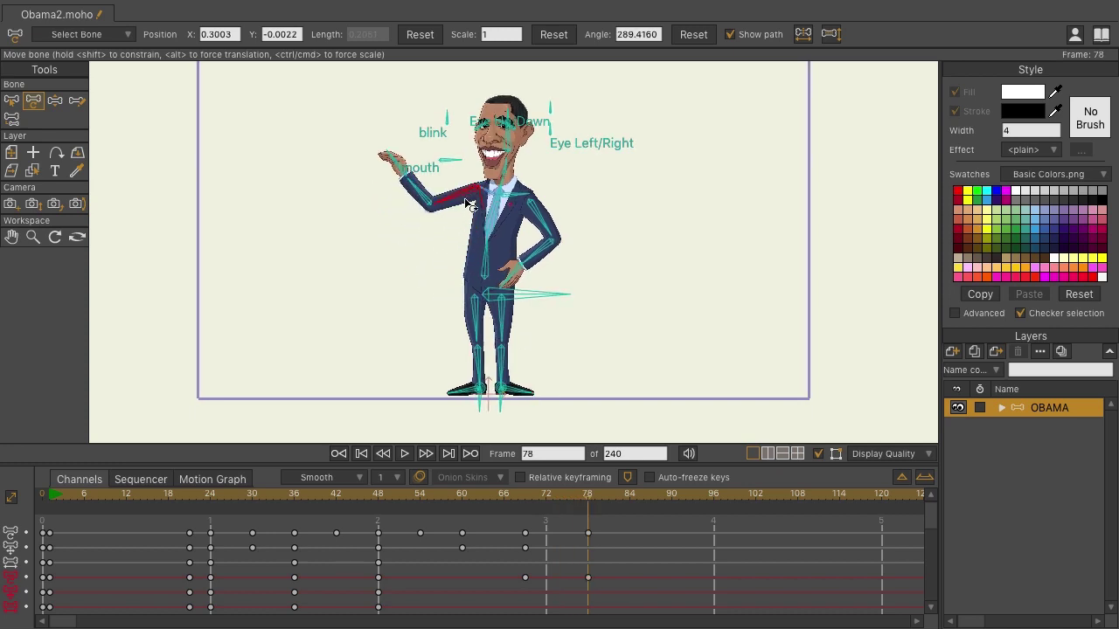
pyautogui.moveTo(573, 494)
pyautogui.mouseDown()
pyautogui.moveTo(547, 496)
pyautogui.moveTo(590, 505)
pyautogui.mouseUp()
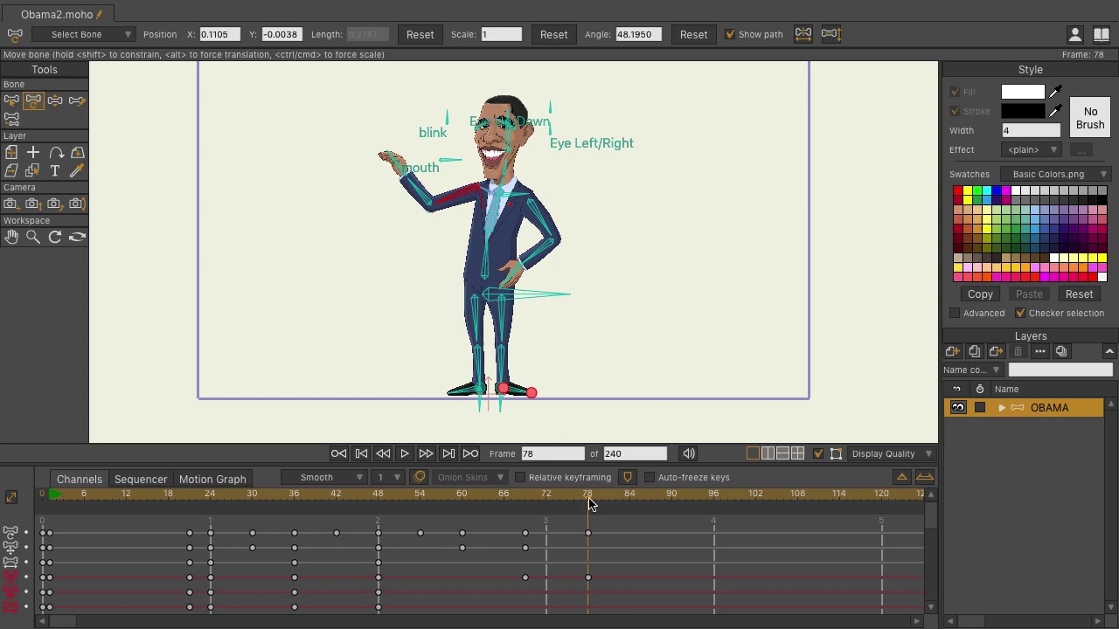
pyautogui.hotkey('ctrl', 'z')
pyautogui.hotkey('ctrl', 'z')
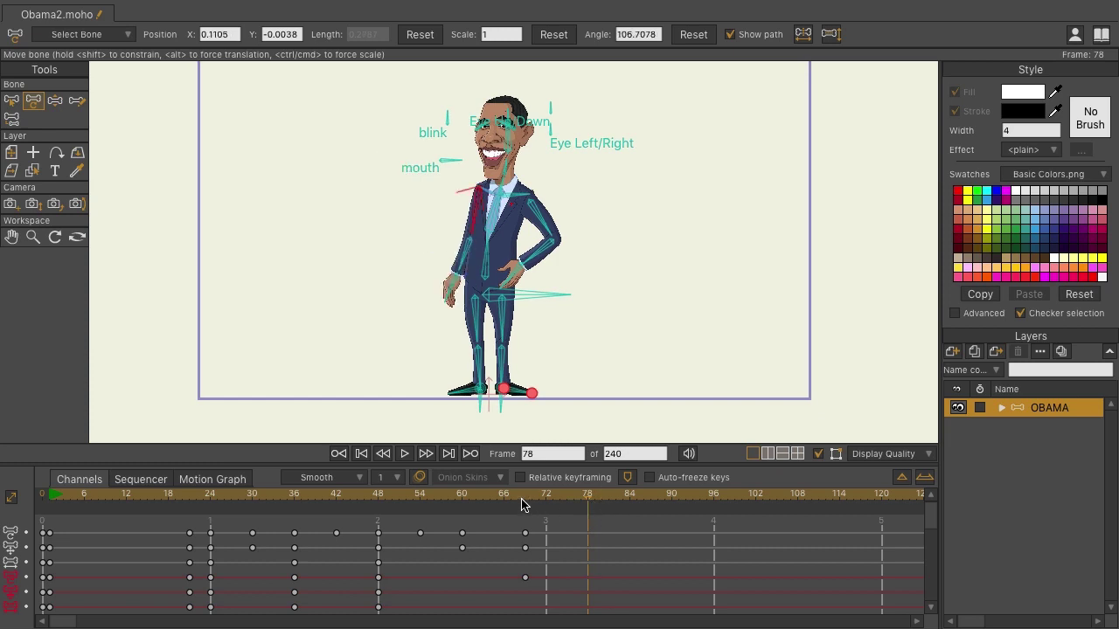
# - Try freezing the whole rig's pose at frame 69, and remove the added keys
pyautogui.click(524, 499)
pyautogui.hotkey('ctrl', 'f')
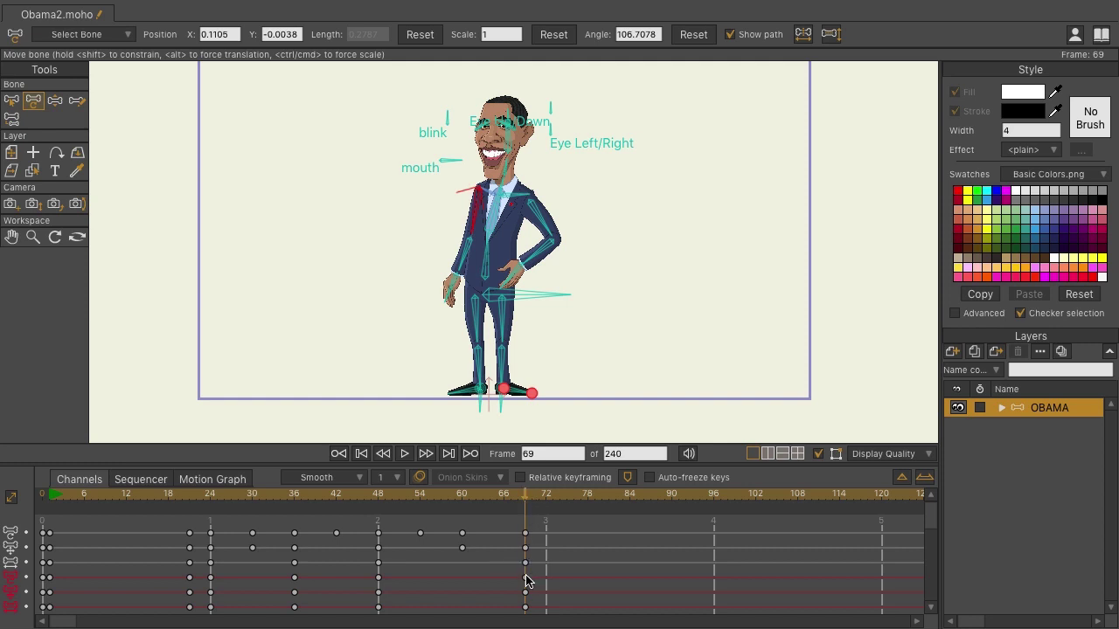
pyautogui.press('Delete')
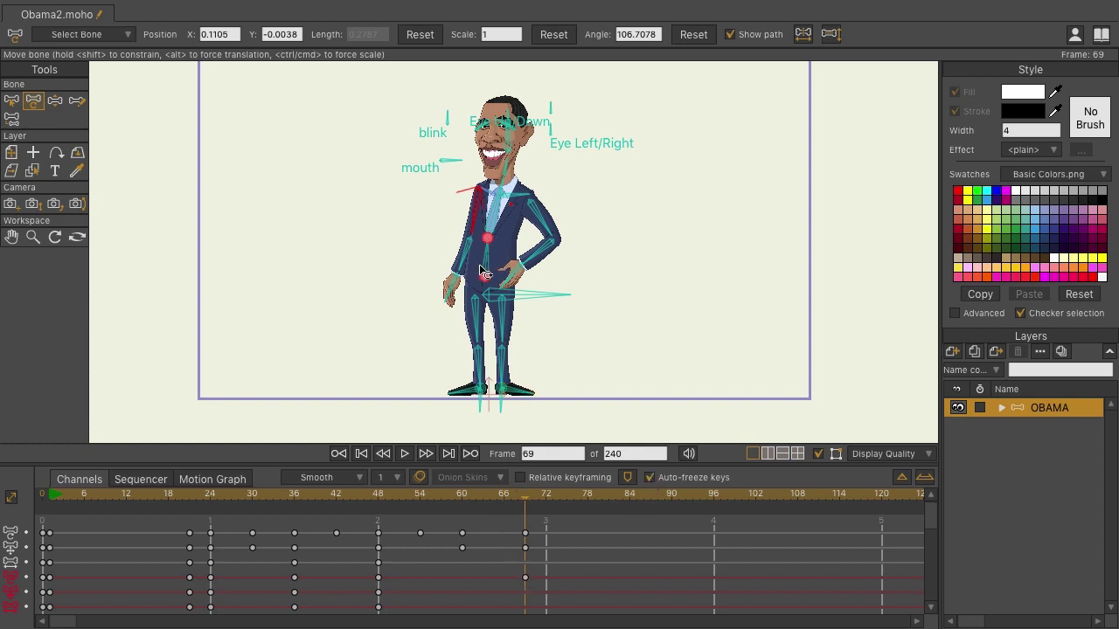
# - With Auto-freeze keys enabled, lower the hips to Y -0.4223 and tilt the torso toward the hand-on-hip side at frame 69
pyautogui.moveTo(487, 259); pyautogui.dragTo(491, 302)
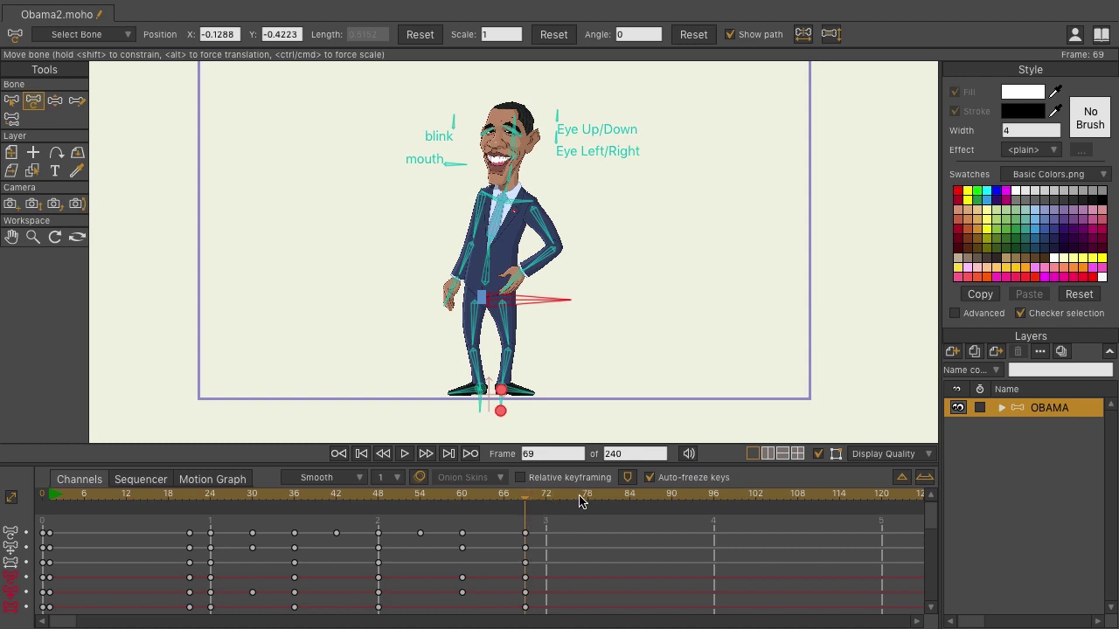
pyautogui.click(460, 256)
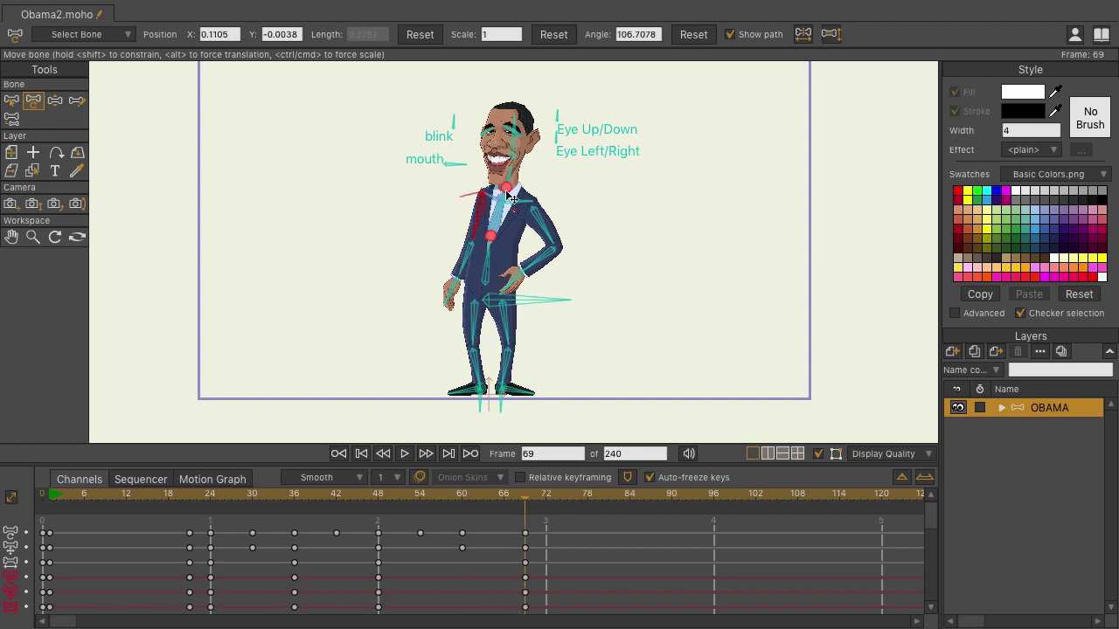
pyautogui.click(518, 154)
pyautogui.click(518, 390)
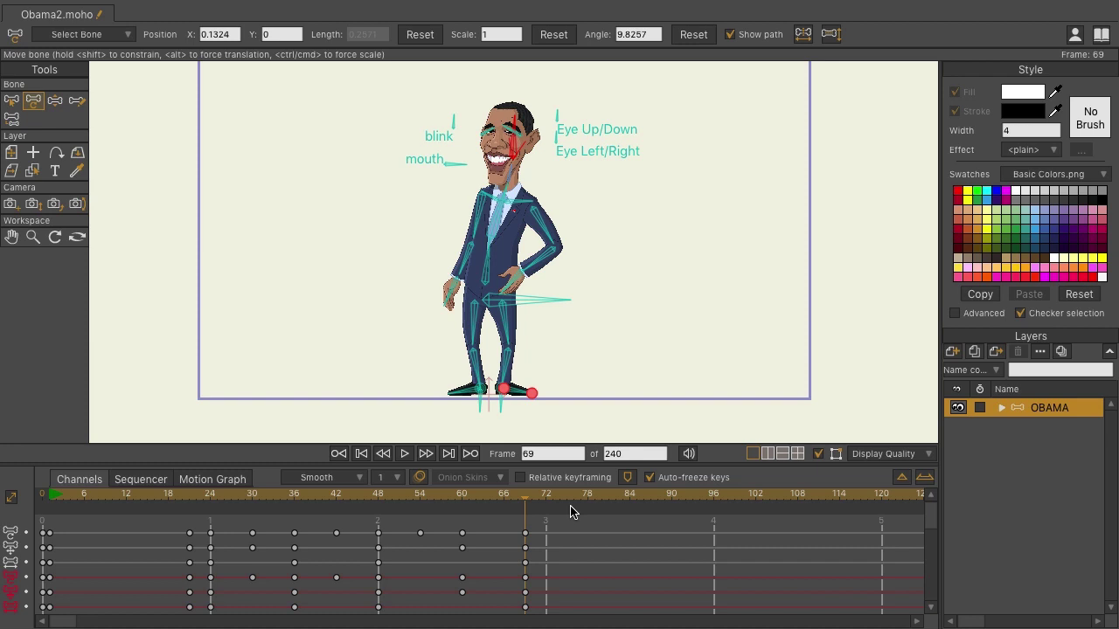
# - Pose frame 78 with raised hips, the torso tilted toward the hanging arm, and that arm raised outward
pyautogui.moveTo(525, 502); pyautogui.dragTo(588, 502)
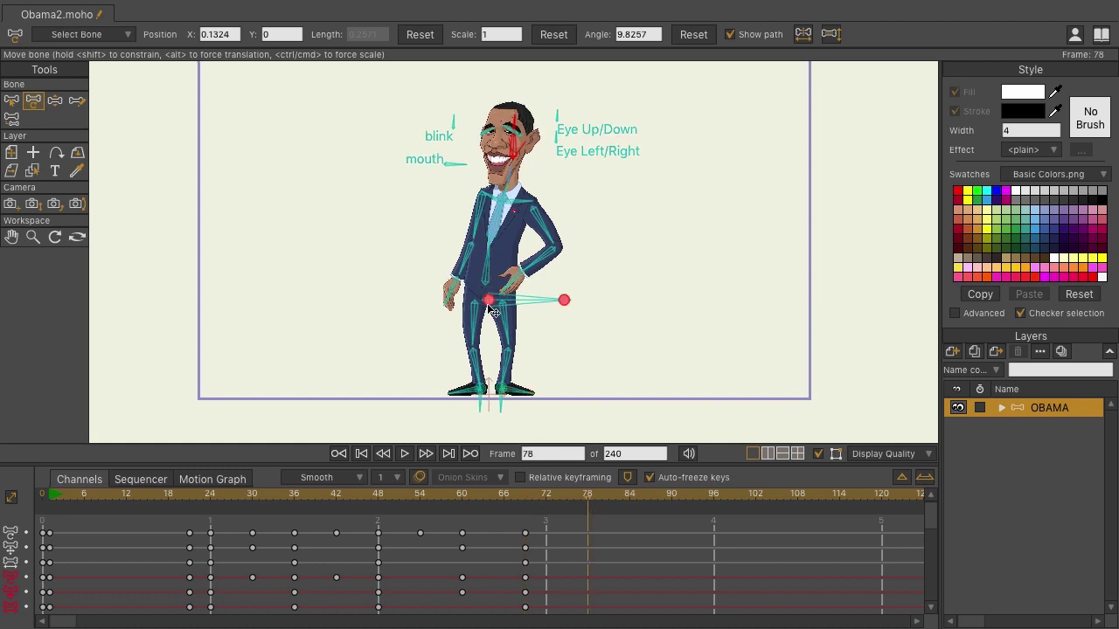
pyautogui.moveTo(488, 305); pyautogui.dragTo(486, 299)
pyautogui.click(486, 260)
pyautogui.moveTo(486, 261); pyautogui.dragTo(482, 260)
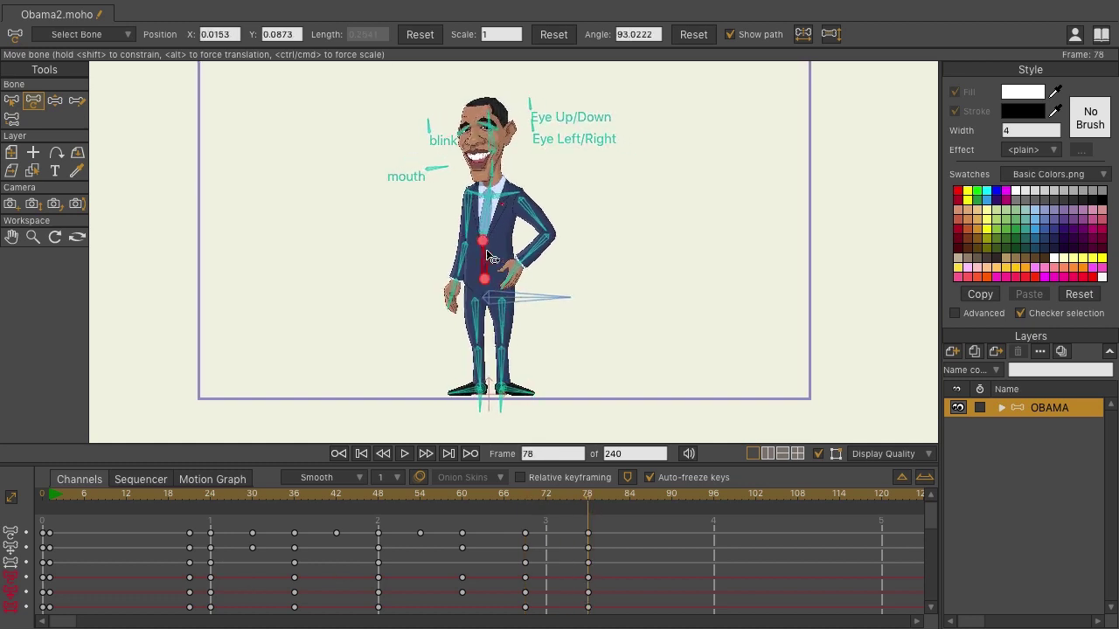
pyautogui.moveTo(492, 214); pyautogui.dragTo(406, 203)
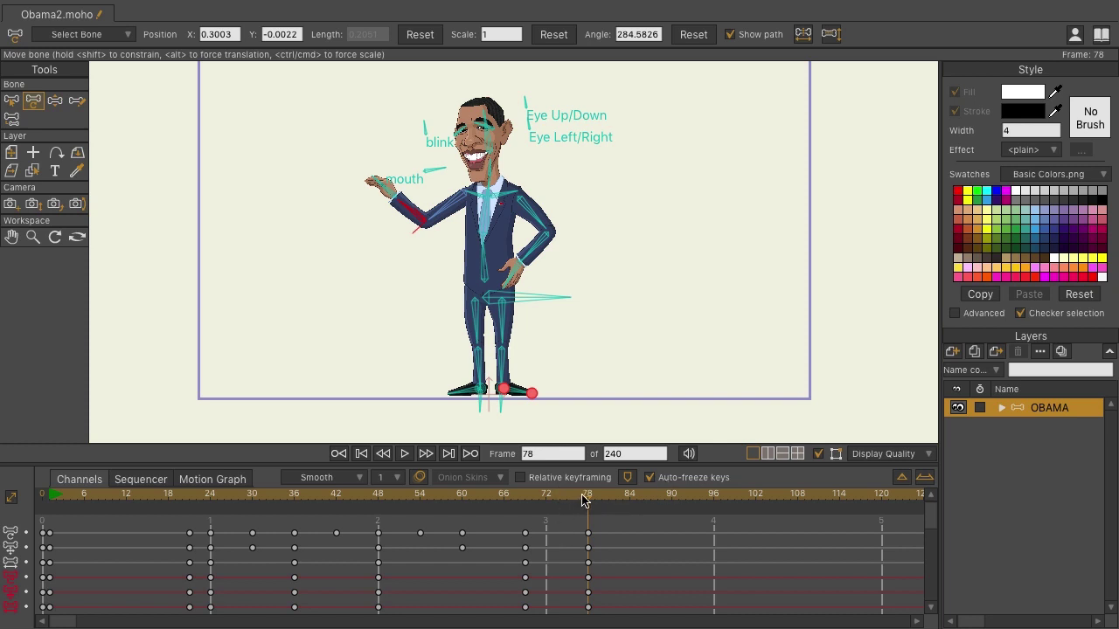
pyautogui.click(537, 503)
pyautogui.moveTo(537, 505); pyautogui.dragTo(589, 507)
# - Turn off Auto-freeze keys and rotate the raised forearm down to 325.58 degrees at frame 83
pyautogui.click(652, 478)
pyautogui.click(623, 495)
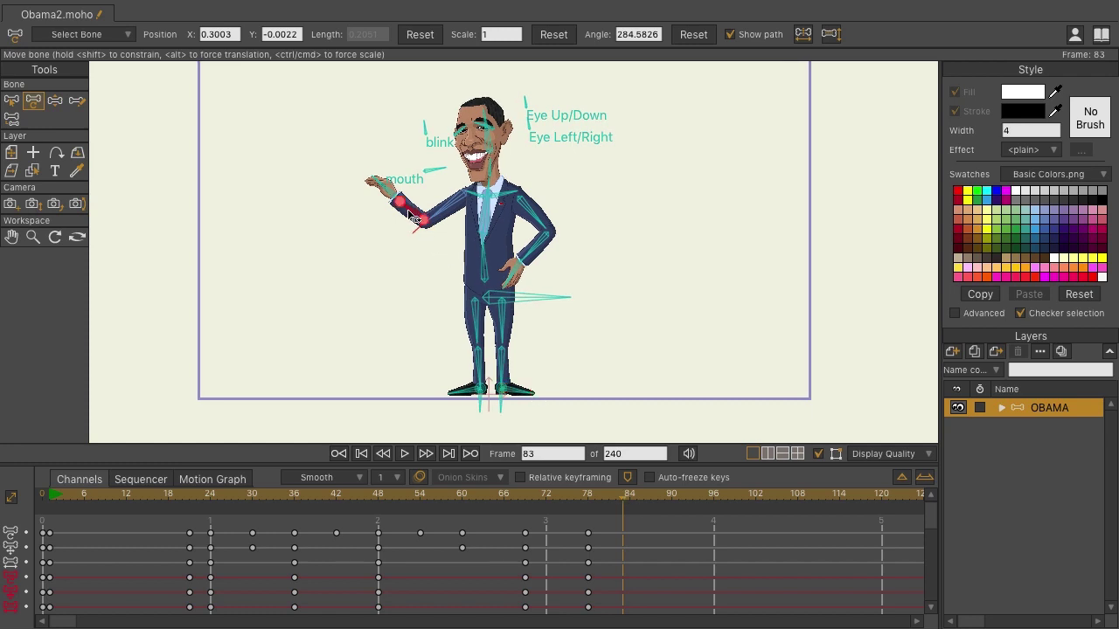
pyautogui.moveTo(376, 181); pyautogui.dragTo(405, 229)
# - Lower the hips into a knee bend at frame 92 and scrub through frames 77 to 90 to check the motion
pyautogui.click(686, 499)
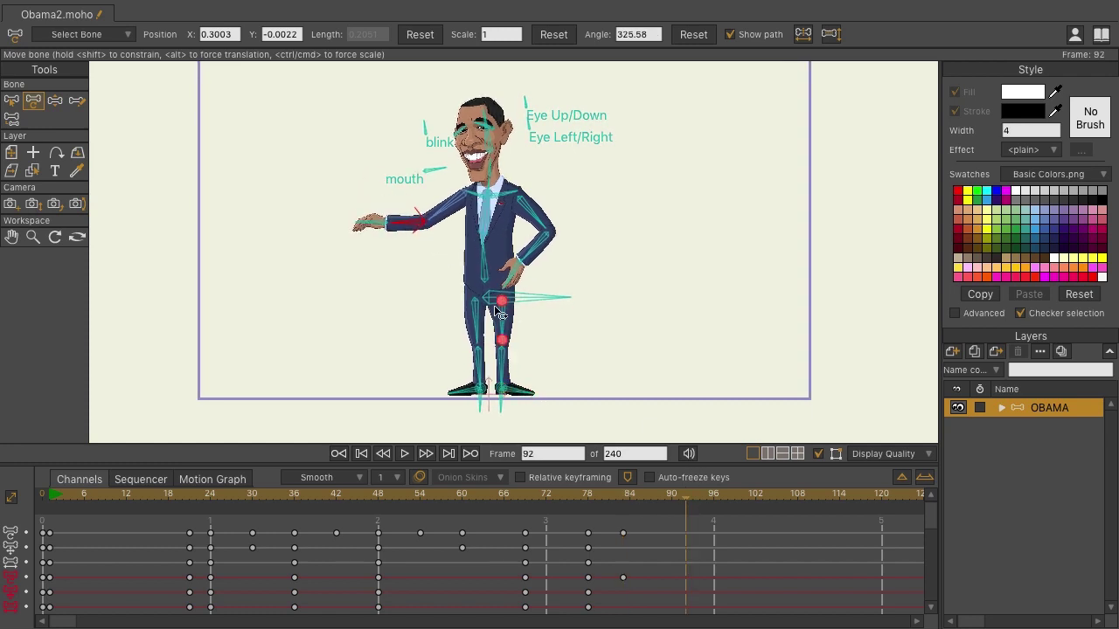
pyautogui.moveTo(486, 305); pyautogui.dragTo(486, 308)
pyautogui.click(670, 495)
pyautogui.moveTo(595, 494); pyautogui.dragTo(628, 501)
pyautogui.click(584, 494)
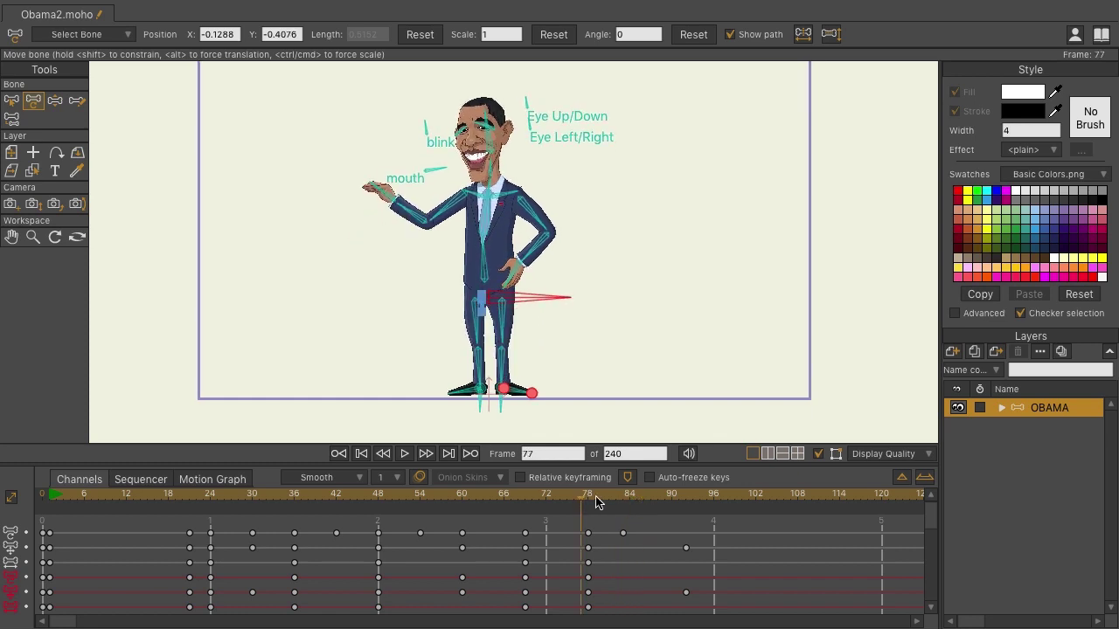
pyautogui.click(625, 496)
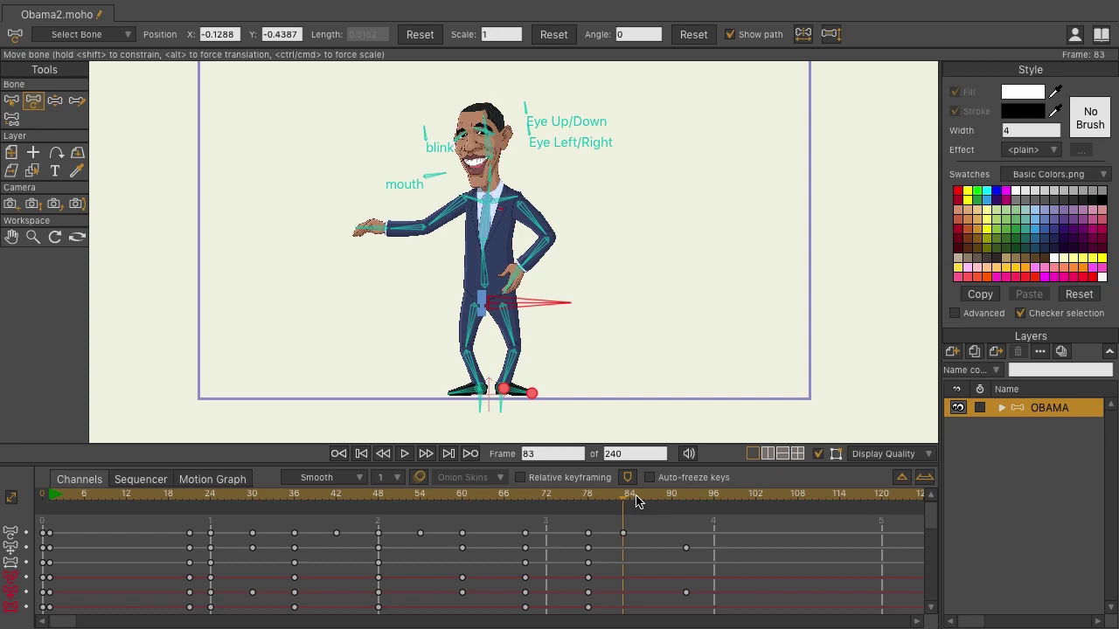
pyautogui.click(644, 500)
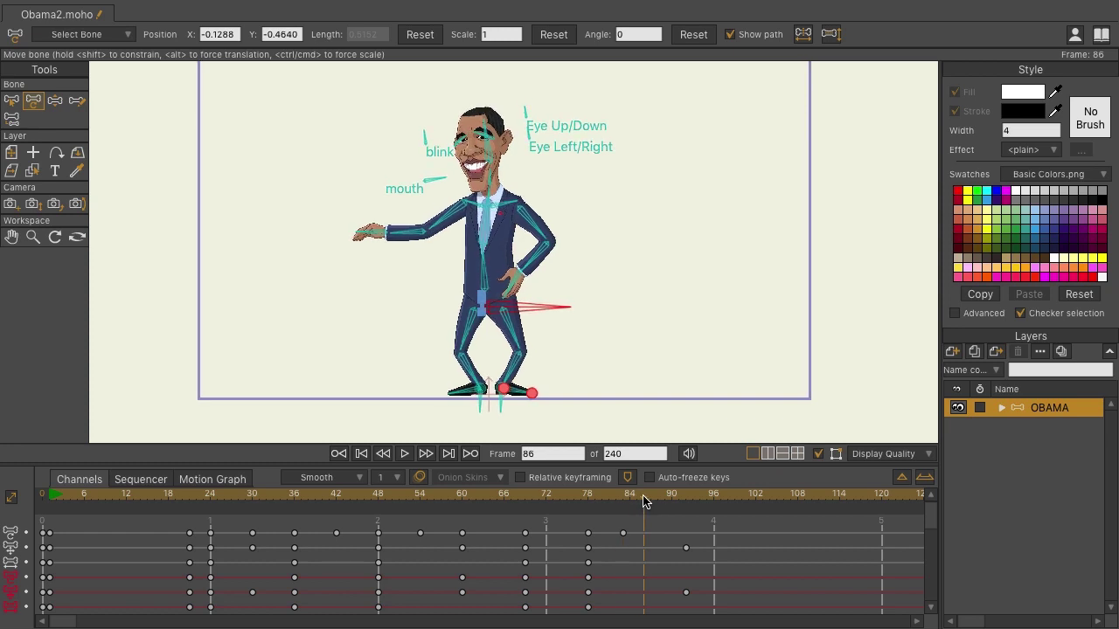